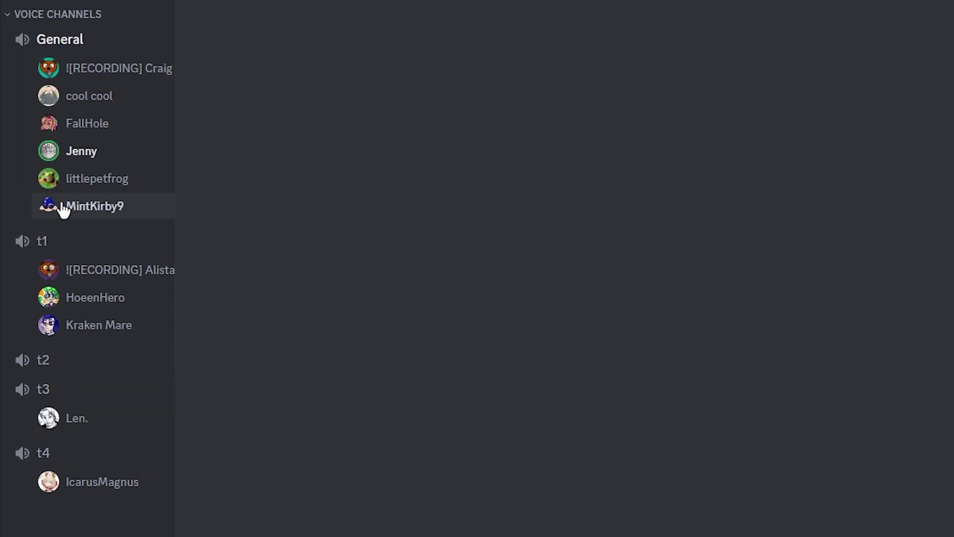
Move one more player from the General voice channel into t4.
left_click_drag(75, 206, 69, 458)
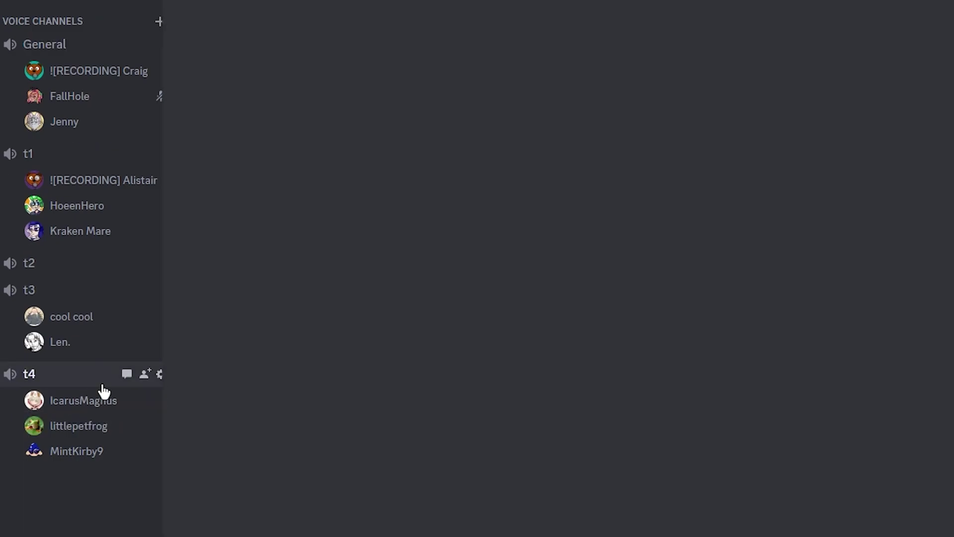